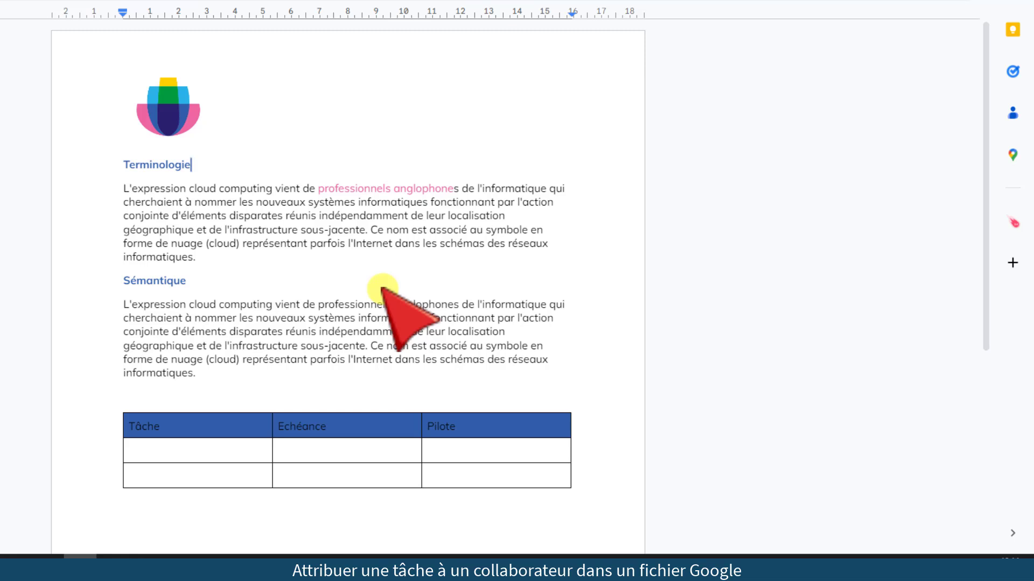
# Step: Select the whole paragraph under the Terminologie heading and start a new comment on it
pyautogui.click(289, 189)
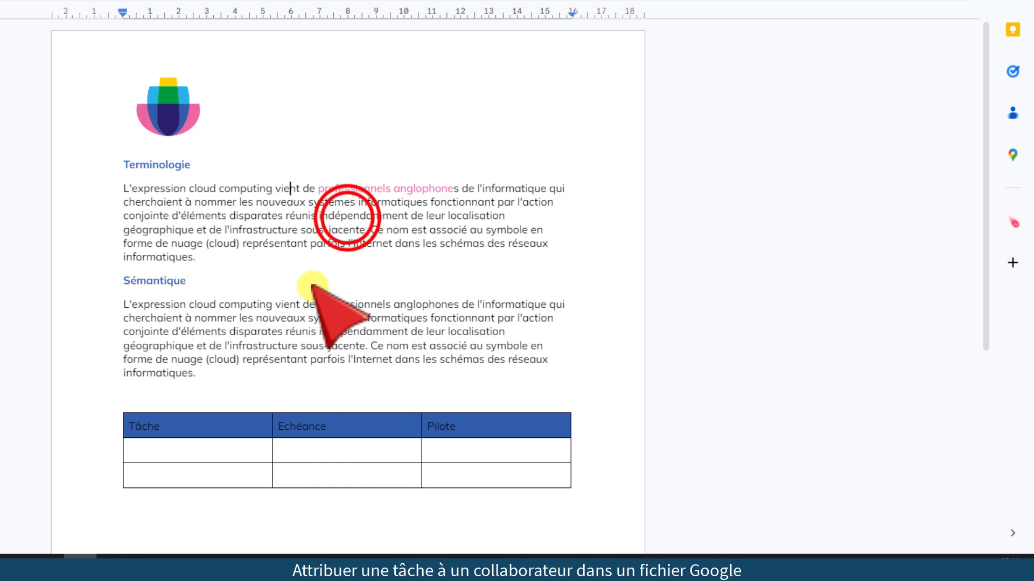
pyautogui.doubleClick(347, 215)
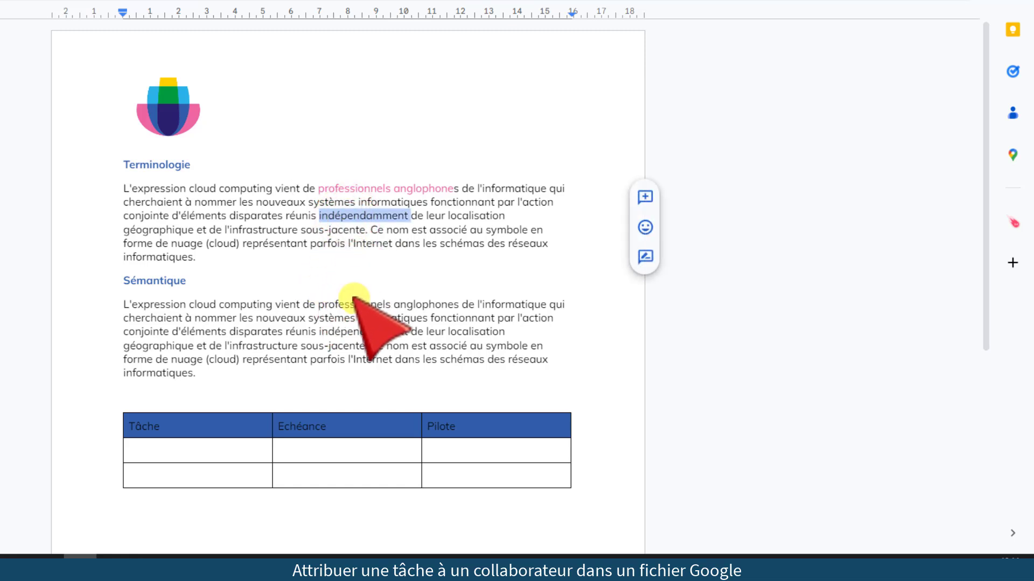
pyautogui.doubleClick(285, 231)
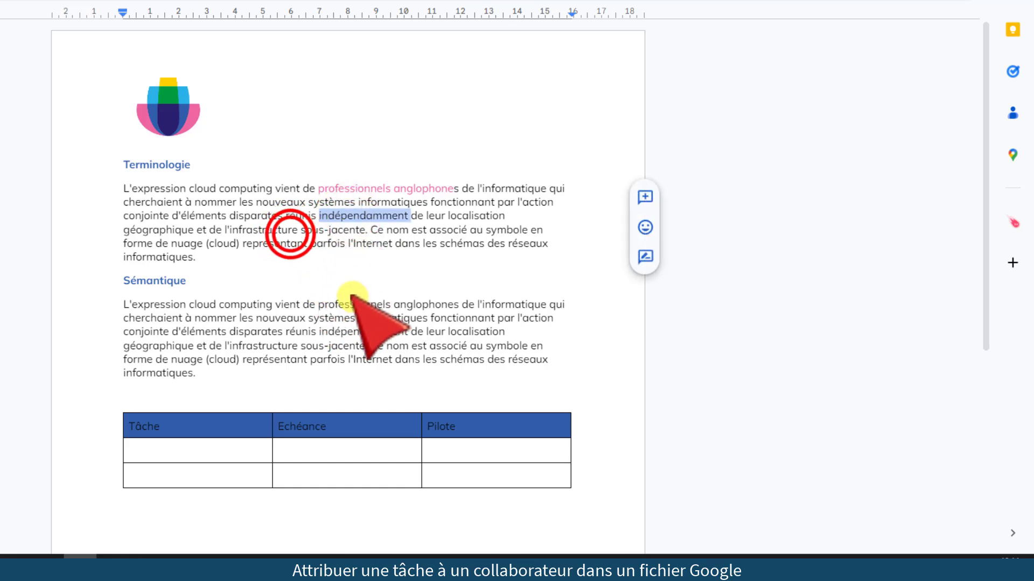
pyautogui.tripleClick(289, 231)
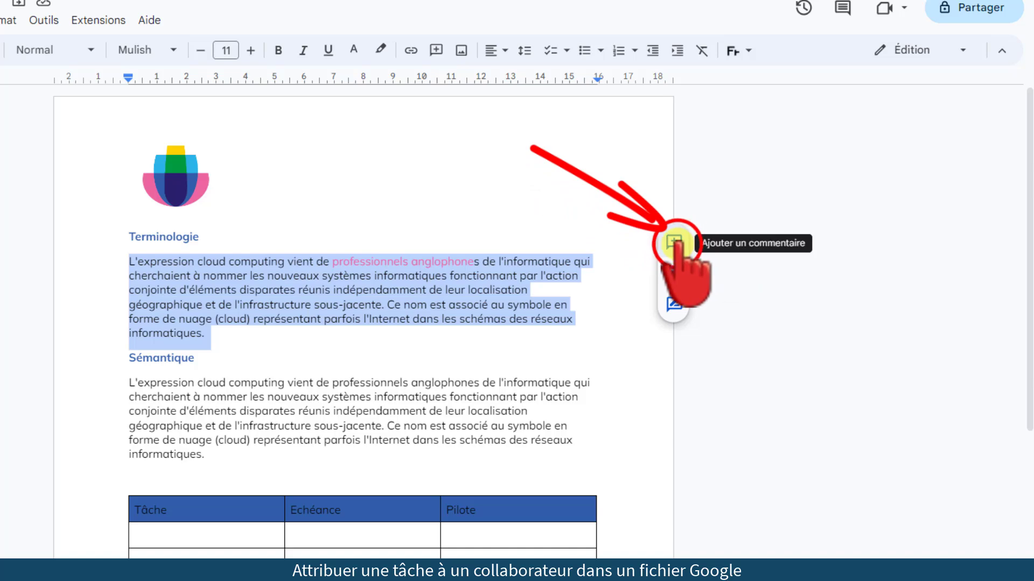
pyautogui.click(676, 242)
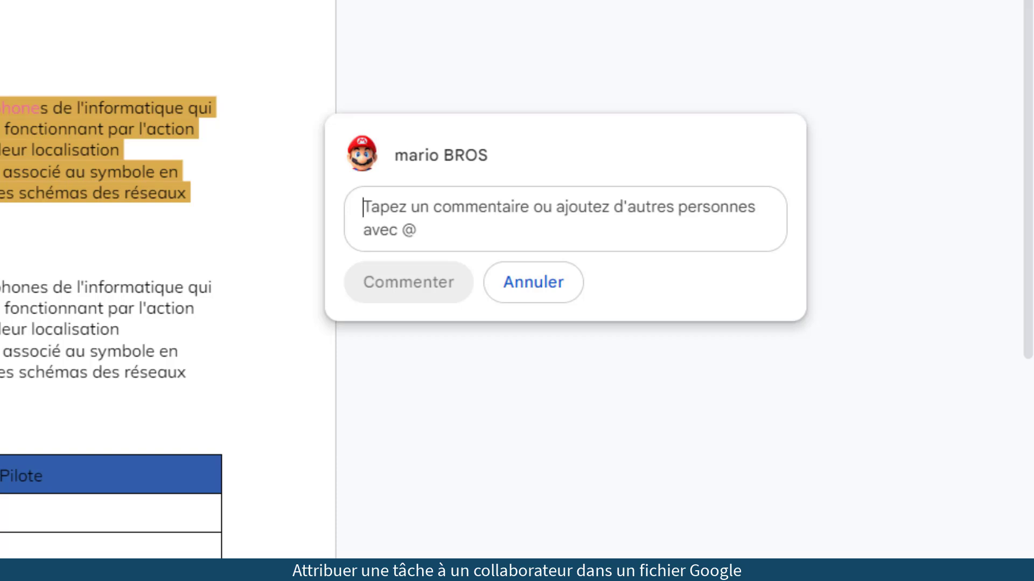
# Step: Mention the collaborator in the comment, add "peux tu illustrer ce paragraphe ?" and assign the task to that person
pyautogui.write('@')
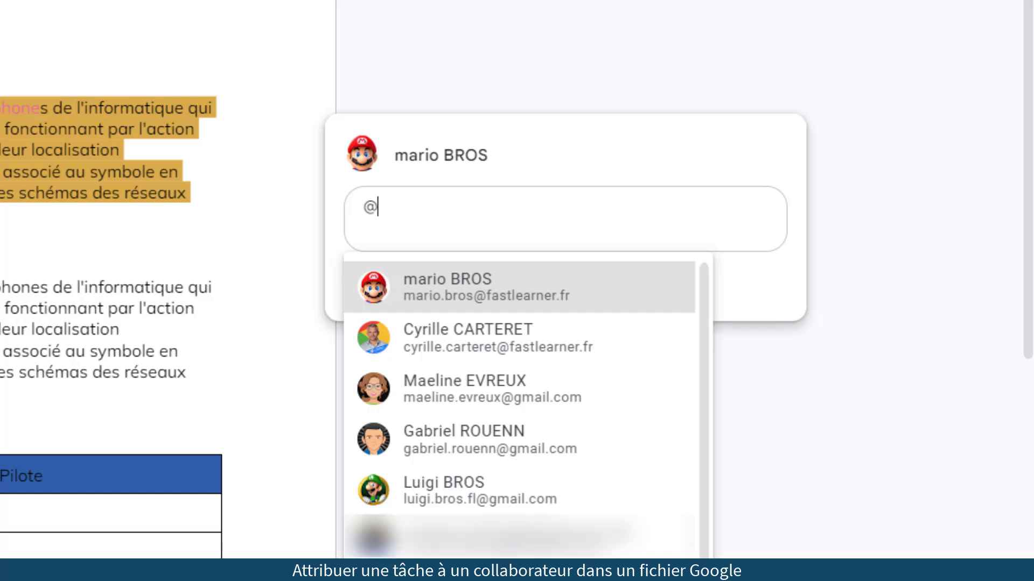
pyautogui.write('gab')
pyautogui.click(511, 288)
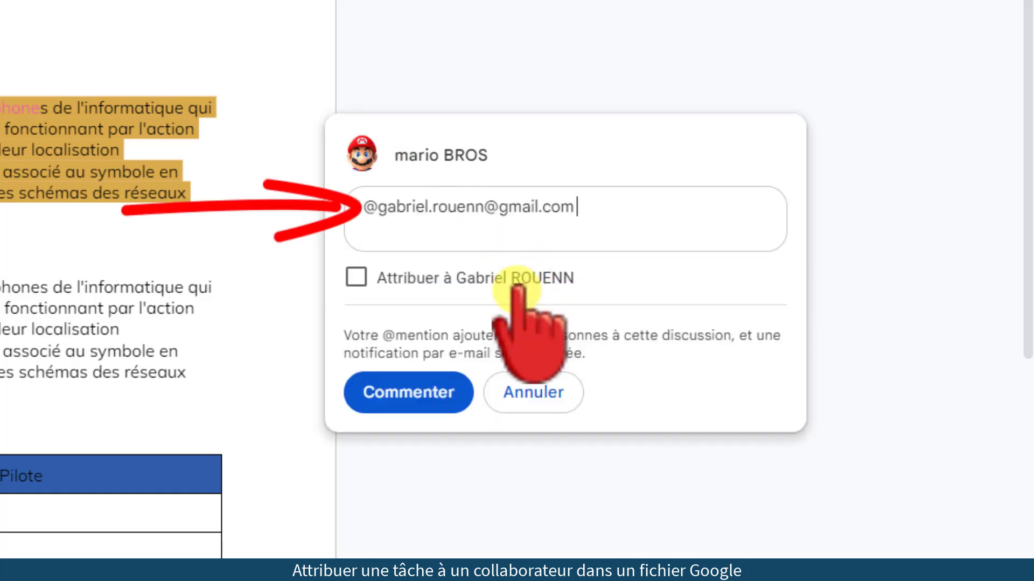
pyautogui.press('Return')
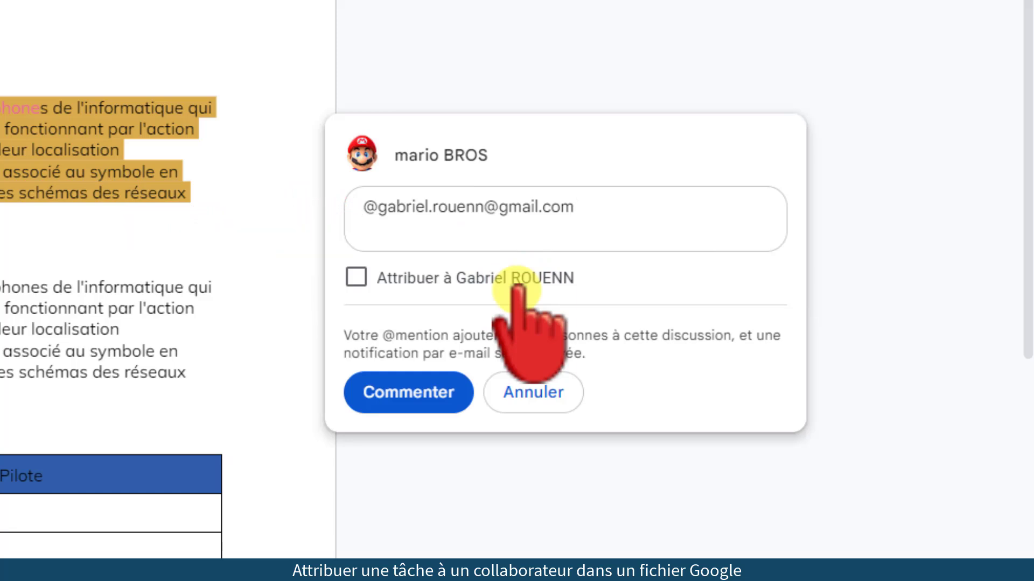
pyautogui.write('peux tu illustrer ce paragraphe ?')
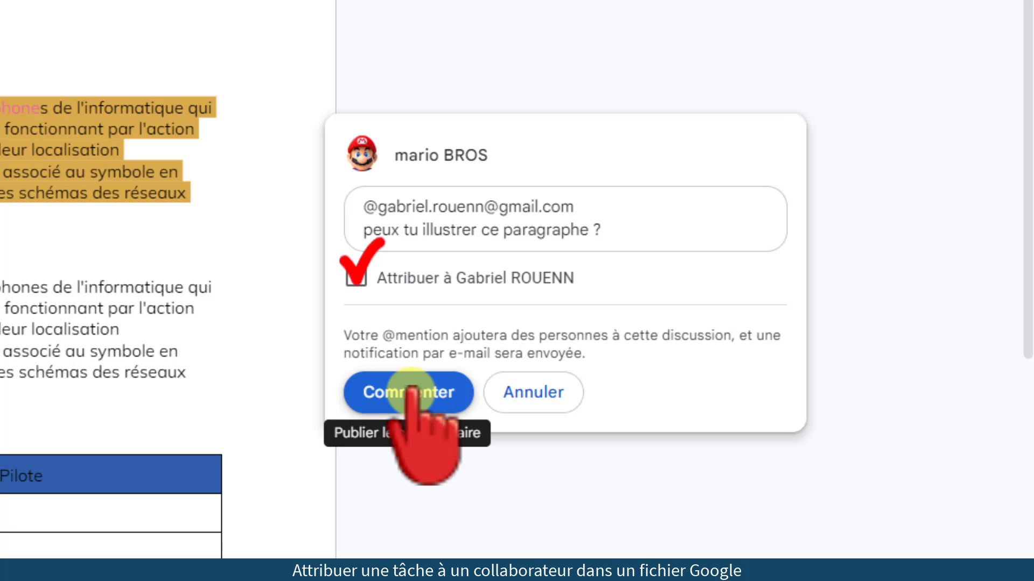
pyautogui.click(356, 278)
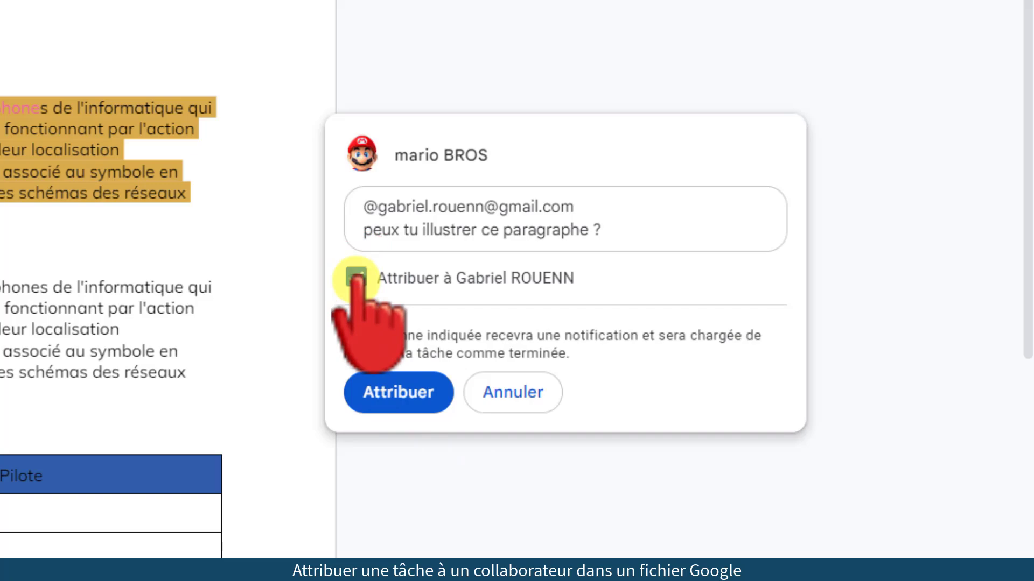
pyautogui.click(404, 399)
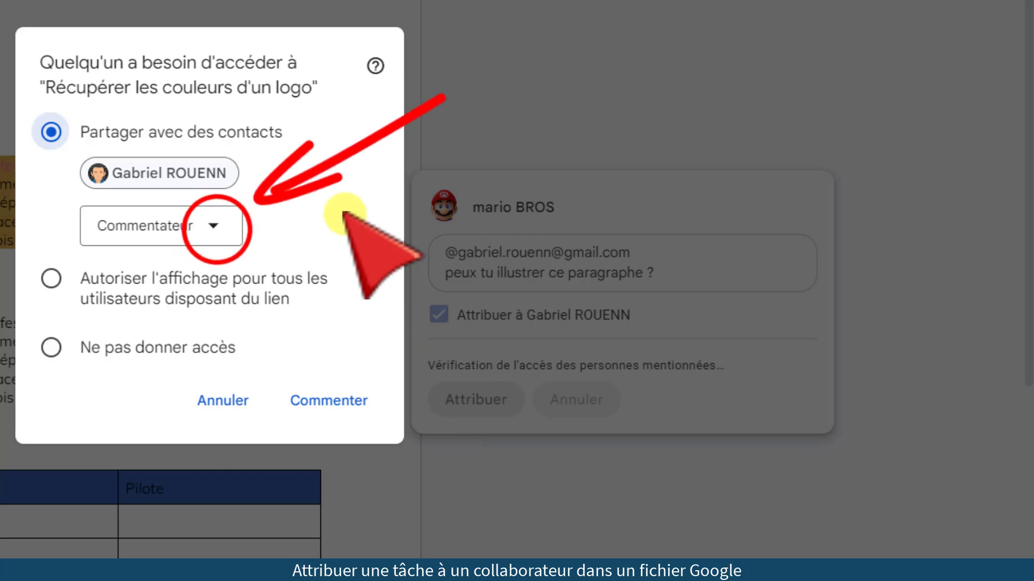
# Step: Share the document with the mentioned collaborator as Éditeur, and approve sharing outside the organisation
pyautogui.click(217, 228)
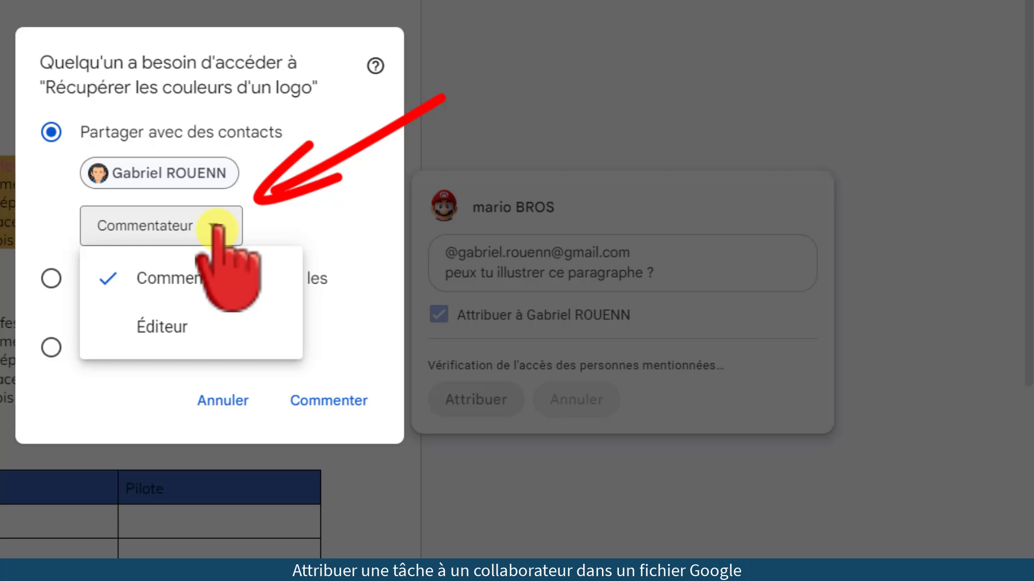
pyautogui.click(186, 328)
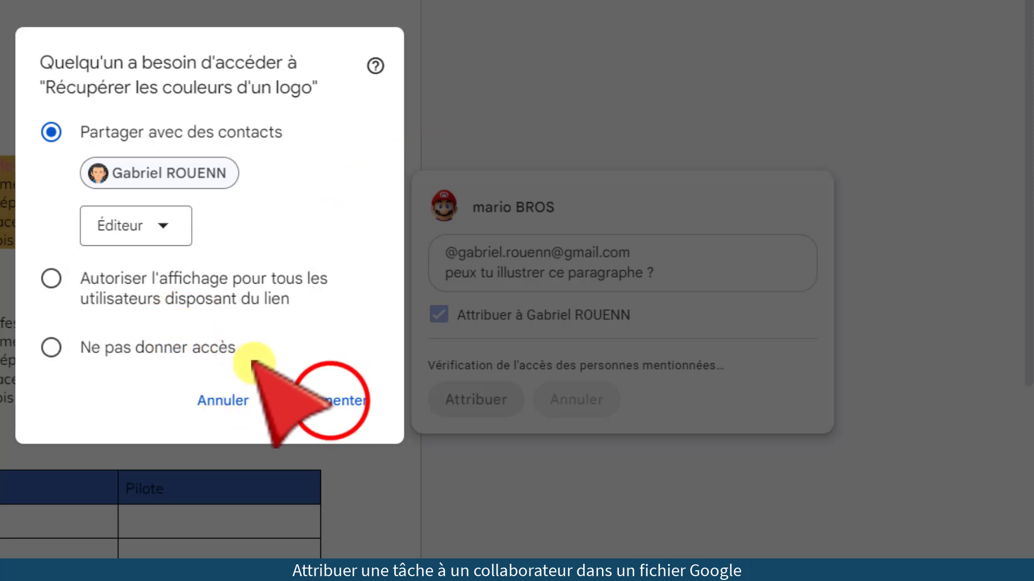
pyautogui.click(331, 399)
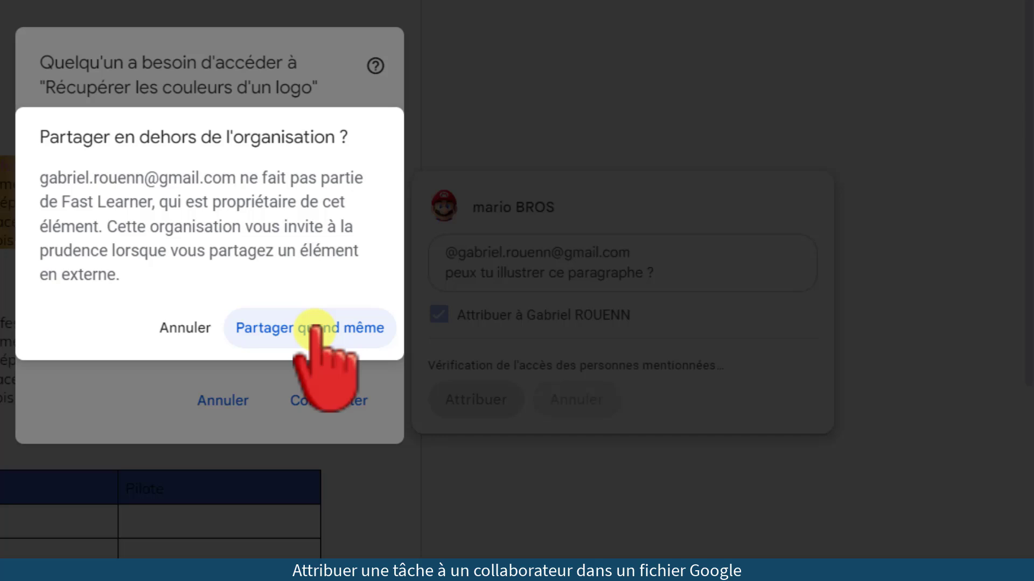
pyautogui.click(315, 329)
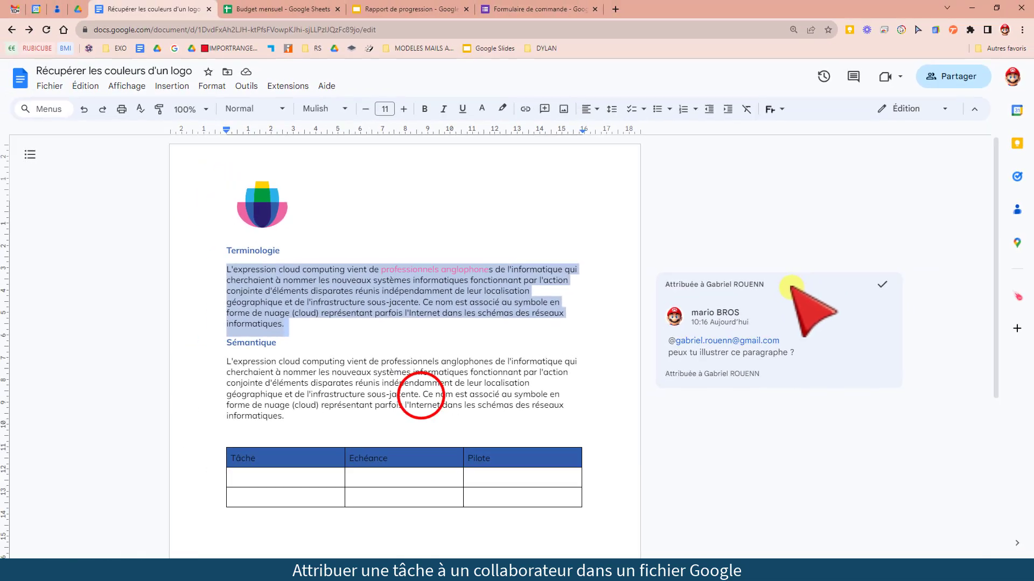
# Step: Comment on "Ce nom est associé au symbole en" under Sémantique, mentioning your own account with "peux tu vérifier stp", and assign it to yourself
pyautogui.moveTo(421, 394); pyautogui.dragTo(560, 394)
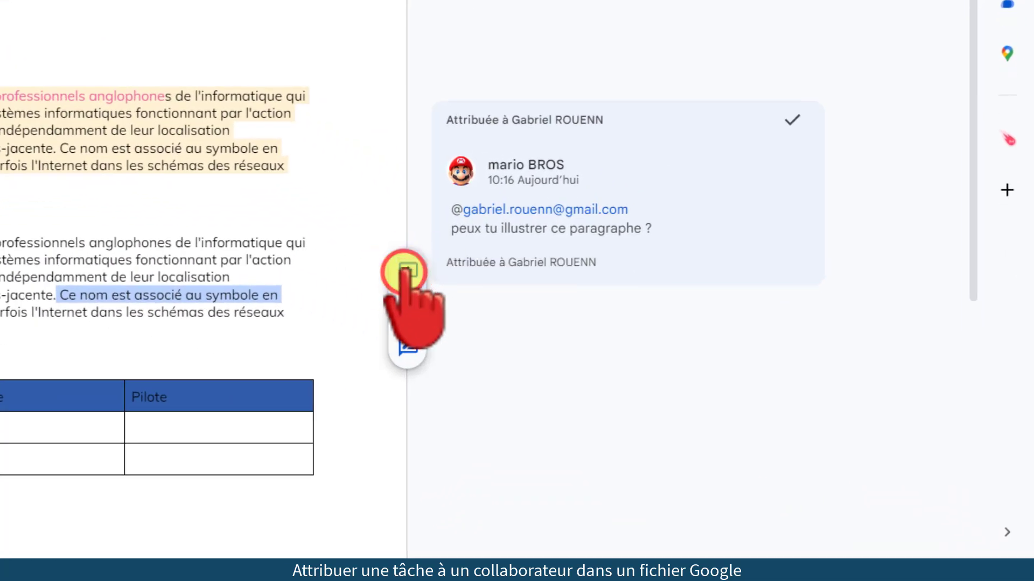
pyautogui.click(404, 272)
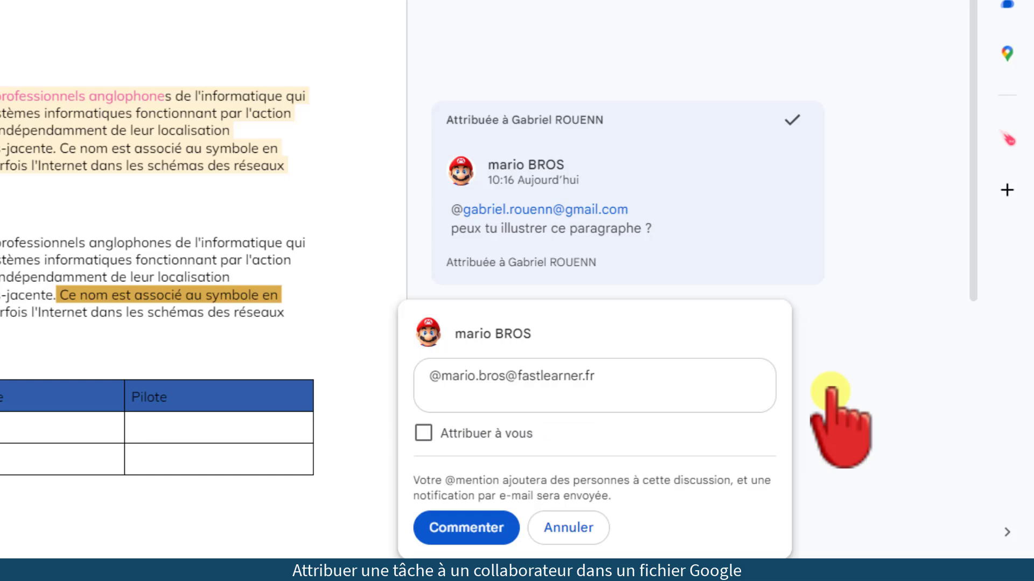
pyautogui.press('Return')
pyautogui.write('peux tu vérifier stp')
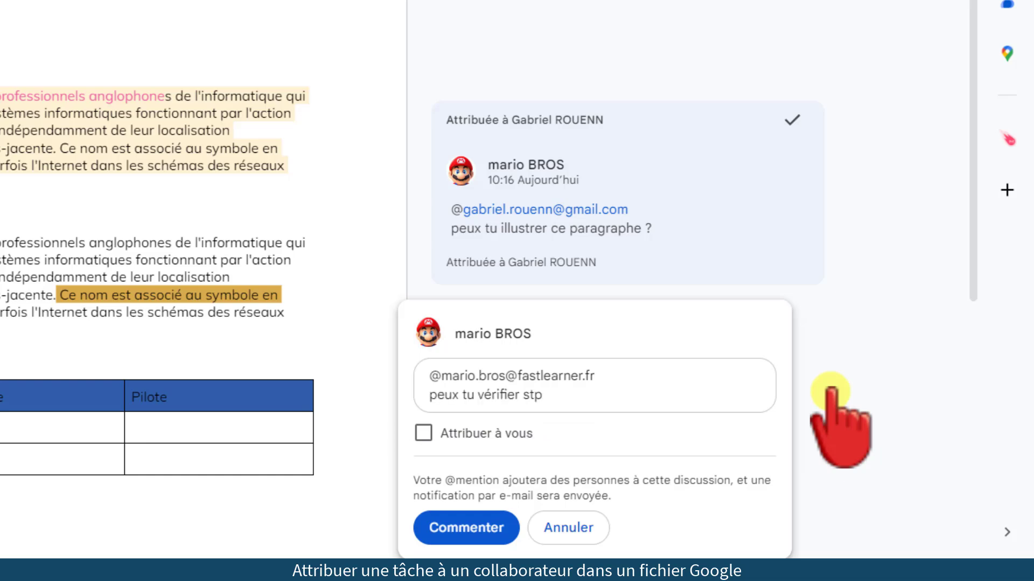
pyautogui.click(423, 433)
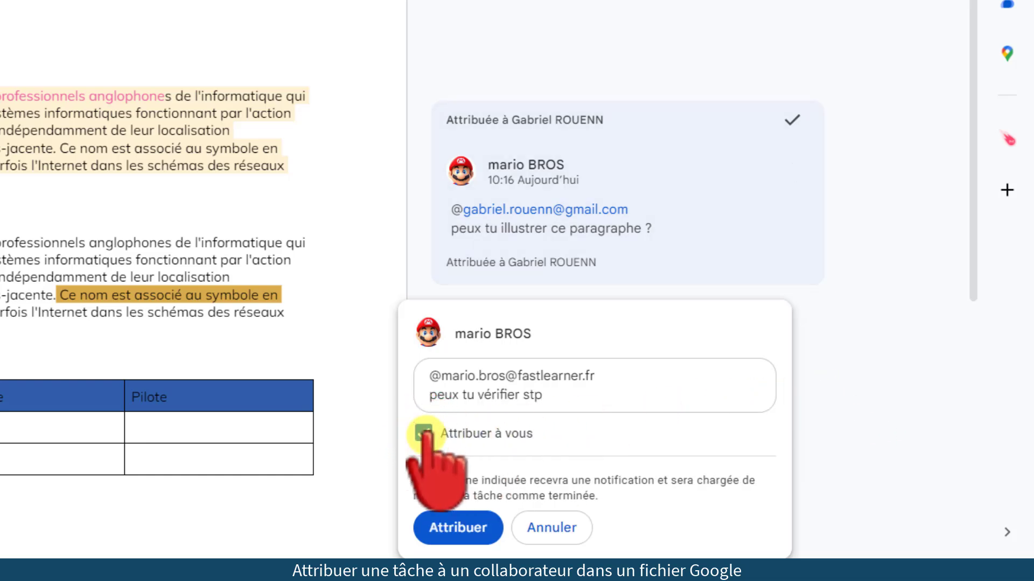
pyautogui.click(458, 528)
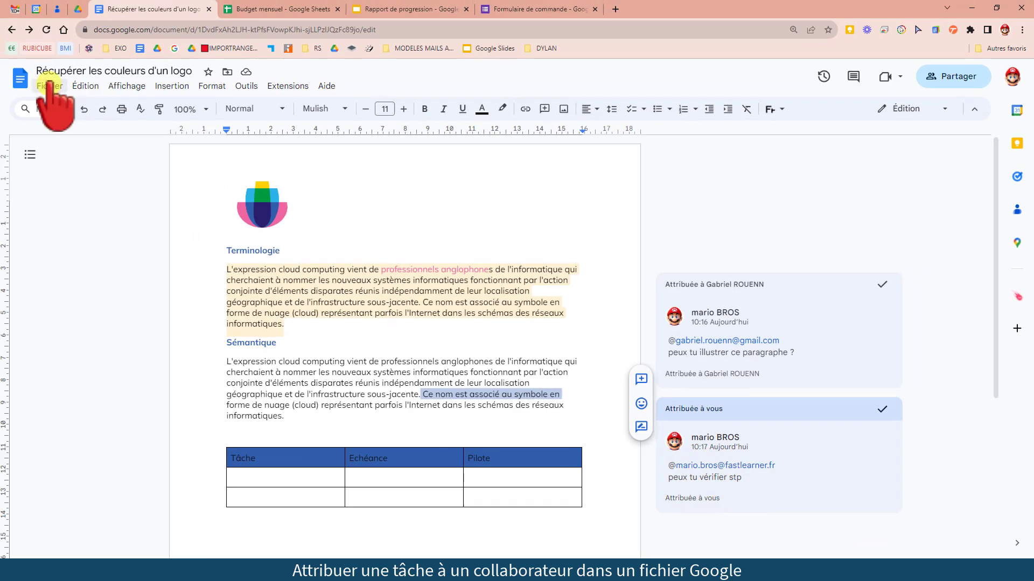
# Step: Switch to Google Drive and run an advanced search with Suivis set to "Commentaires qui me sont attribués uniquement"
pyautogui.click(80, 10)
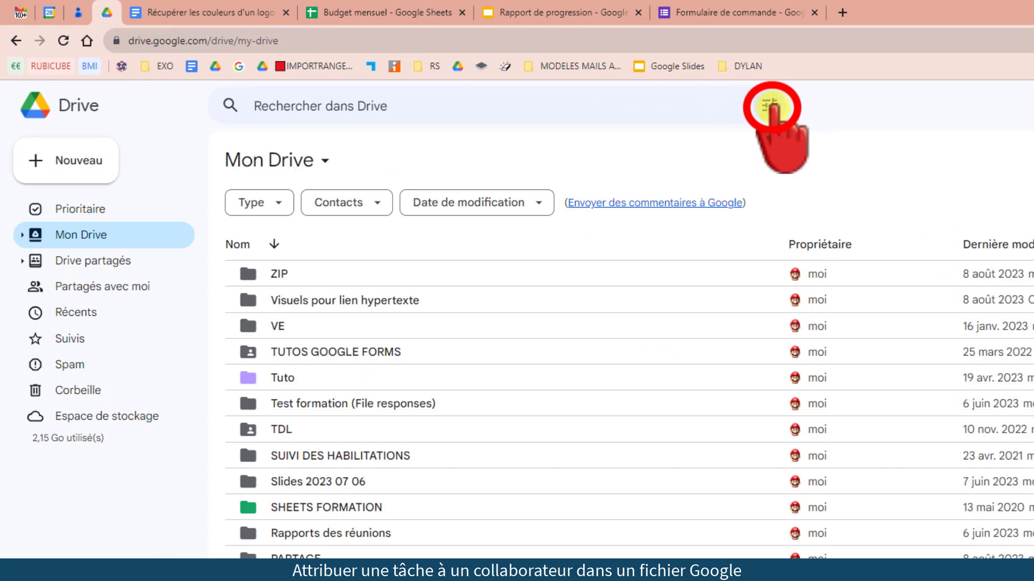
pyautogui.click(770, 105)
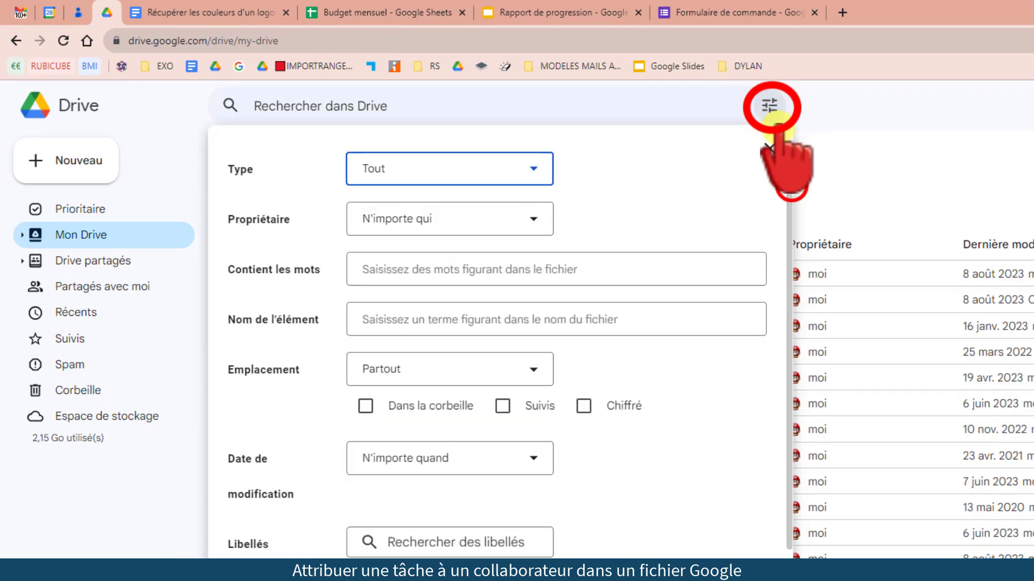
pyautogui.scroll(-2, 790, 185)
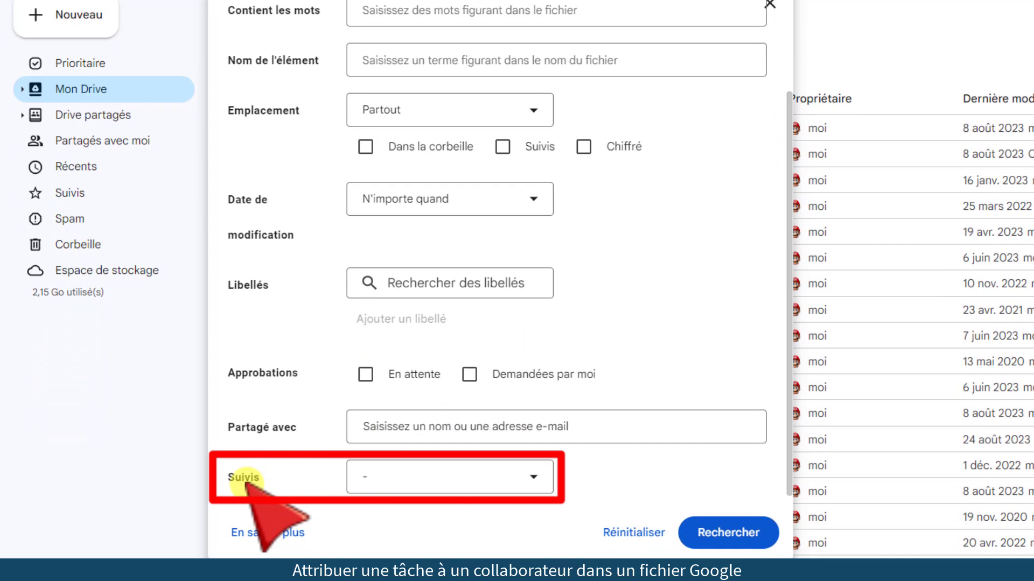
pyautogui.click(532, 476)
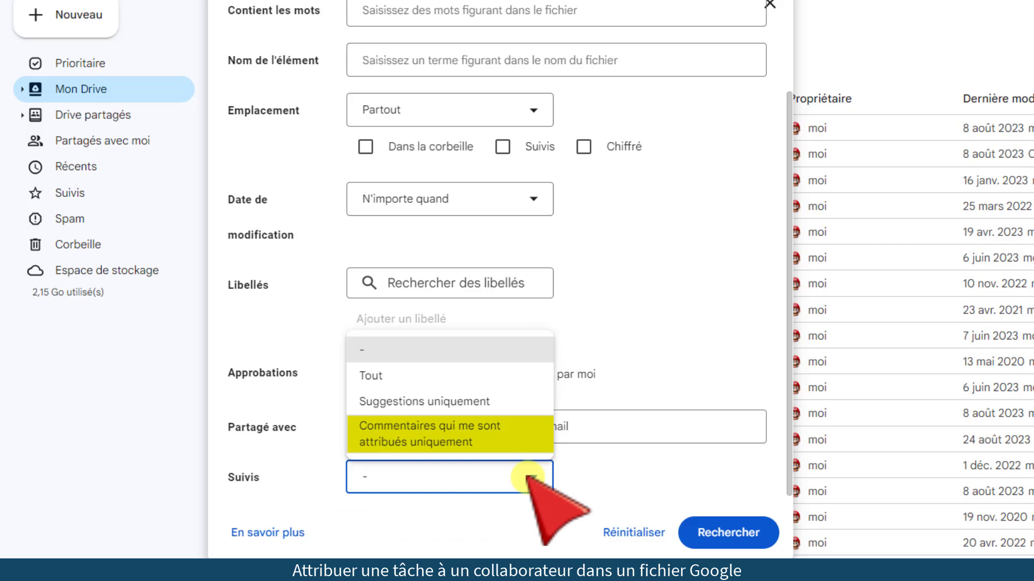
pyautogui.click(512, 439)
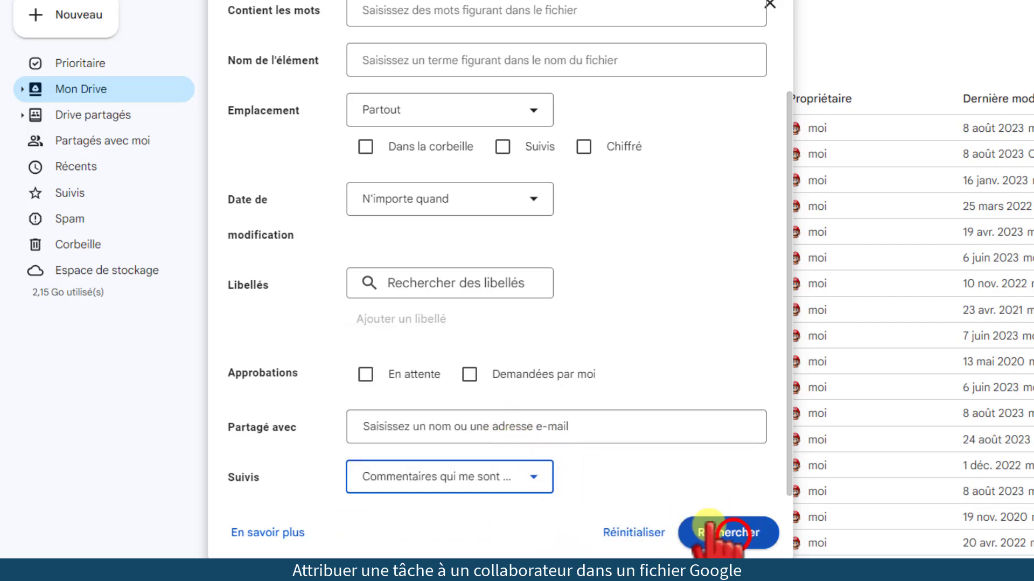
pyautogui.click(730, 533)
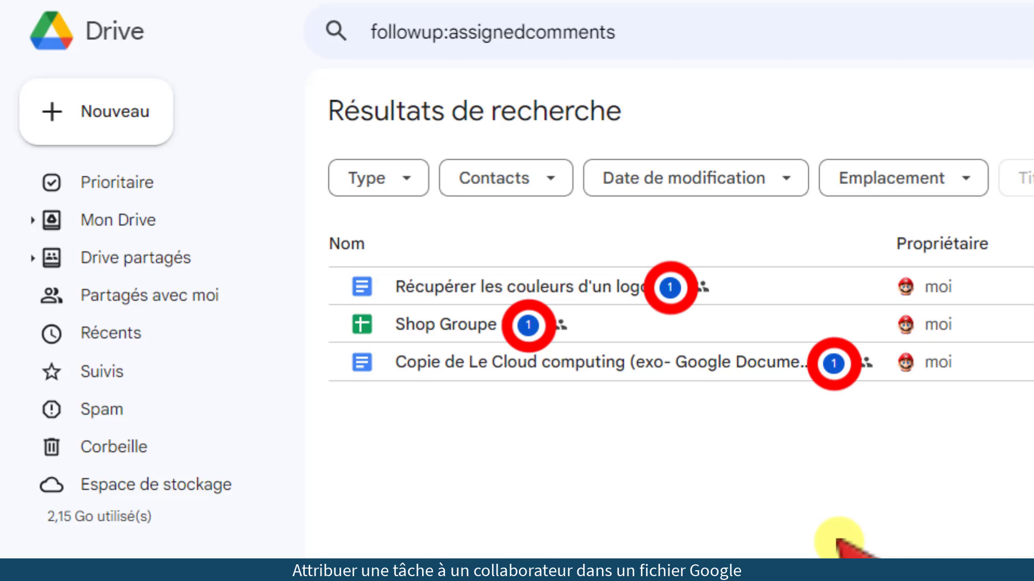
# Step: Open "Récupérer les couleurs d'un logo" from the search results and mark the "peux tu vérifier stp" task as done
pyautogui.click(463, 289)
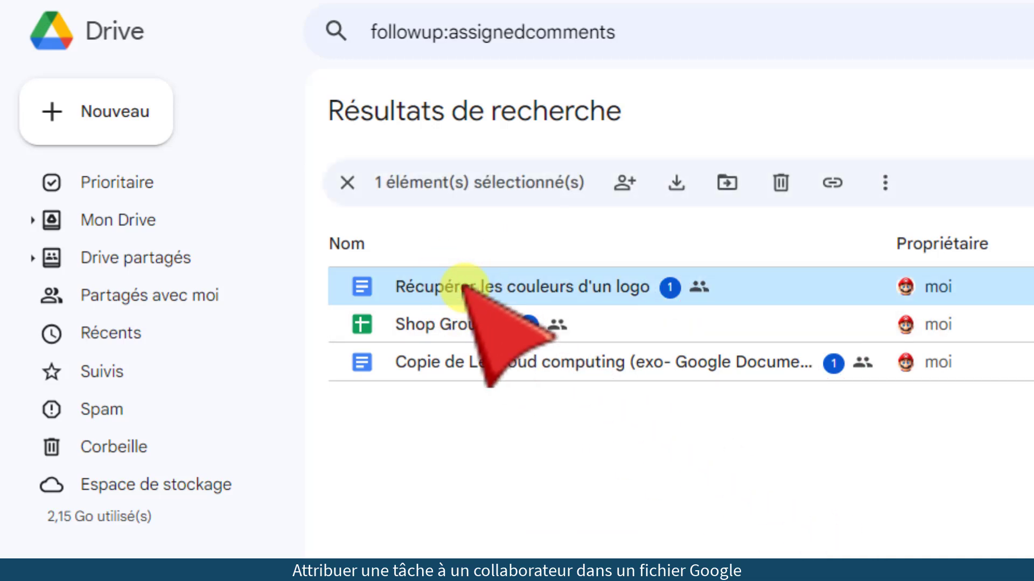
pyautogui.moveTo(668, 291)
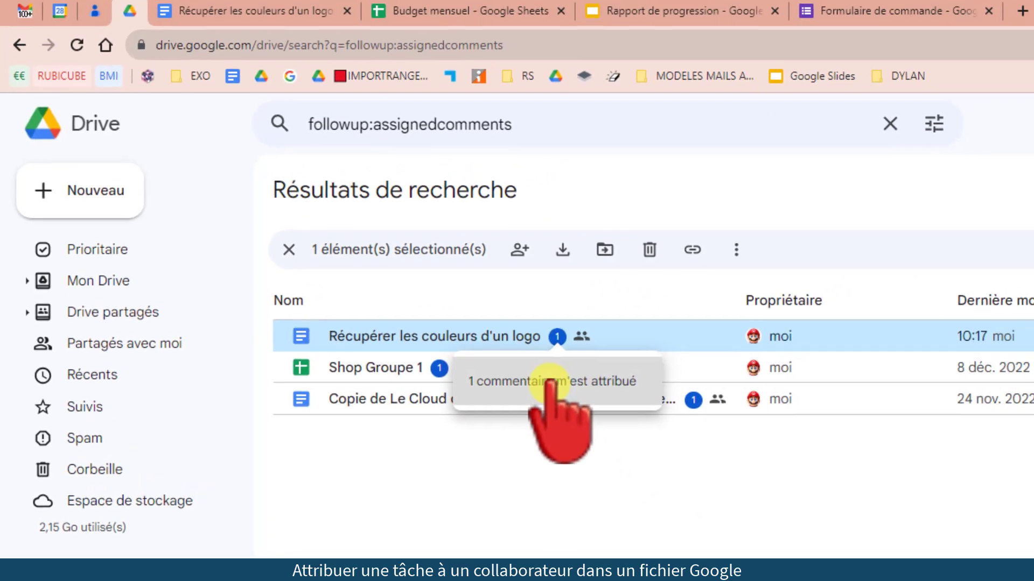
pyautogui.click(667, 341)
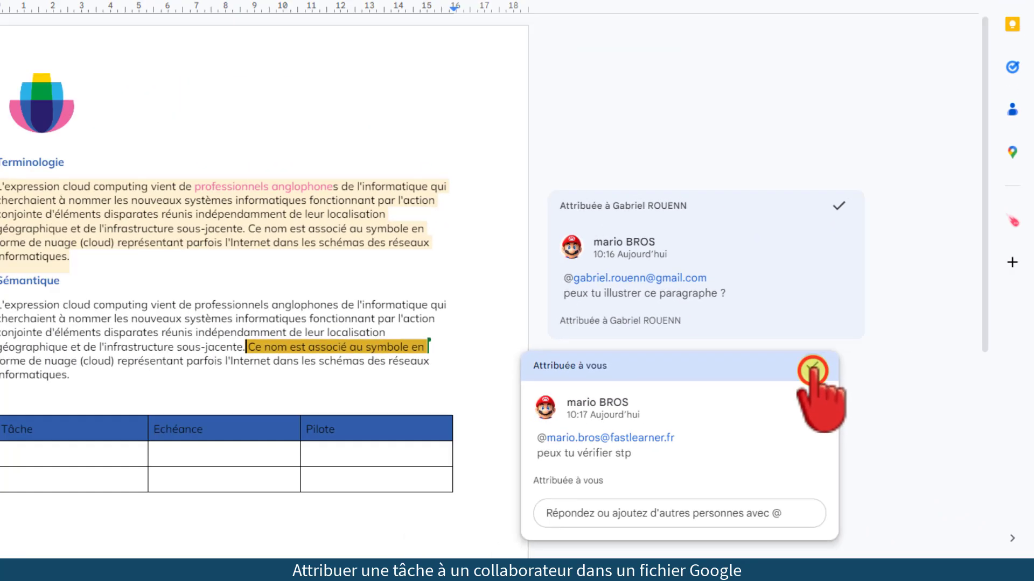
pyautogui.click(731, 296)
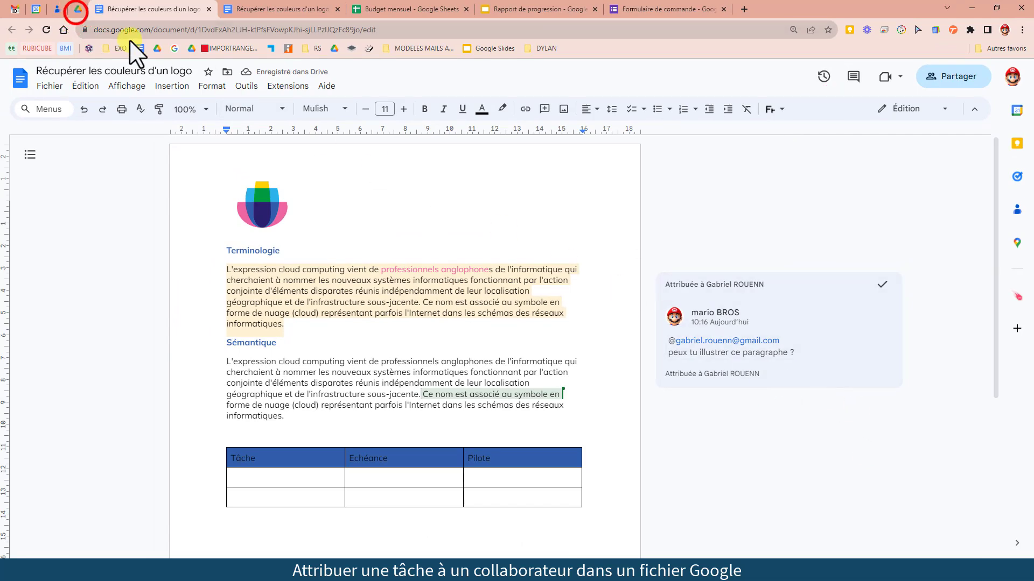
# Step: Return to Google Drive and rerun the advanced search for files with comments assigned to you
pyautogui.click(79, 9)
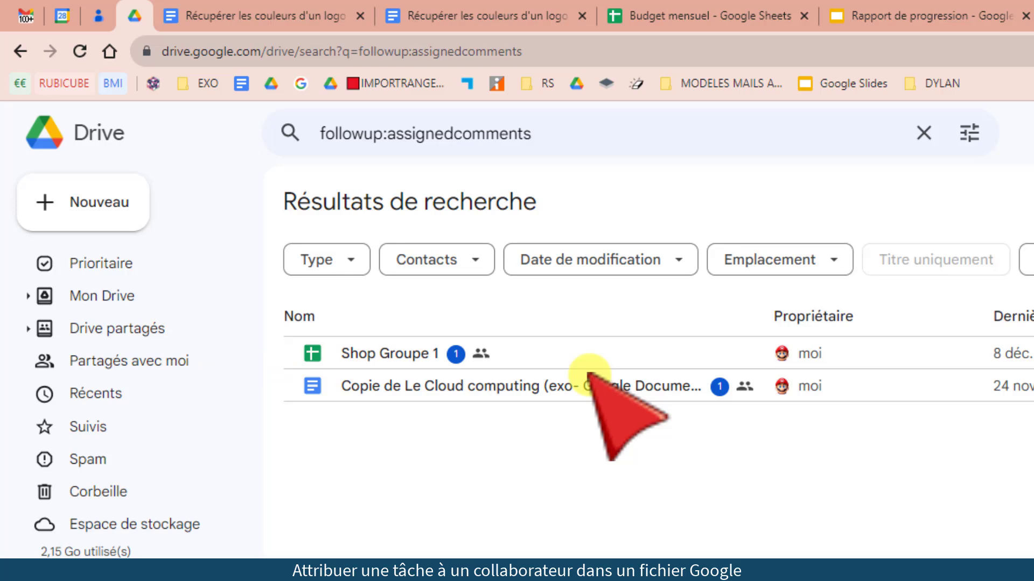
pyautogui.click(969, 133)
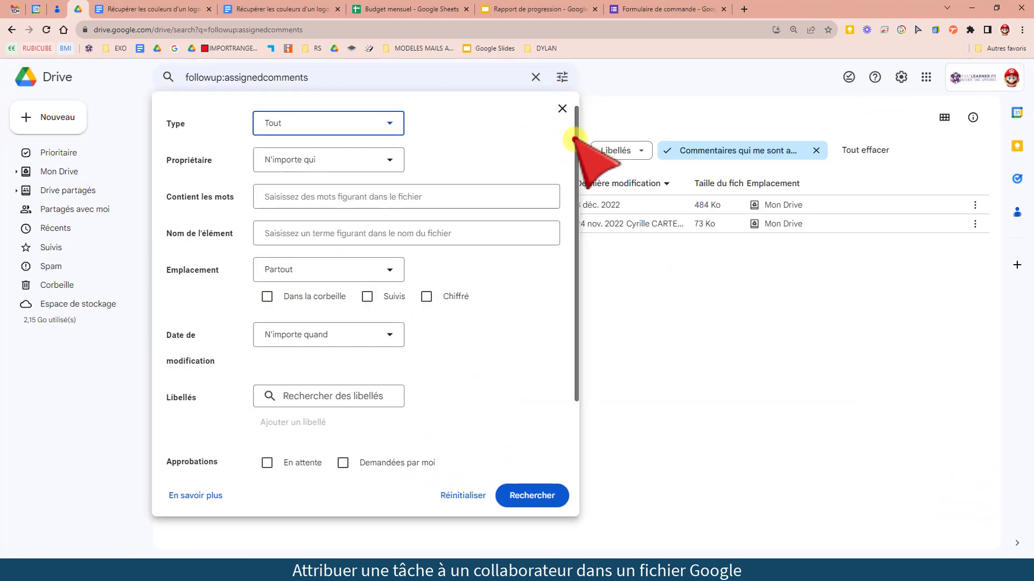
pyautogui.scroll(-3, 574, 139)
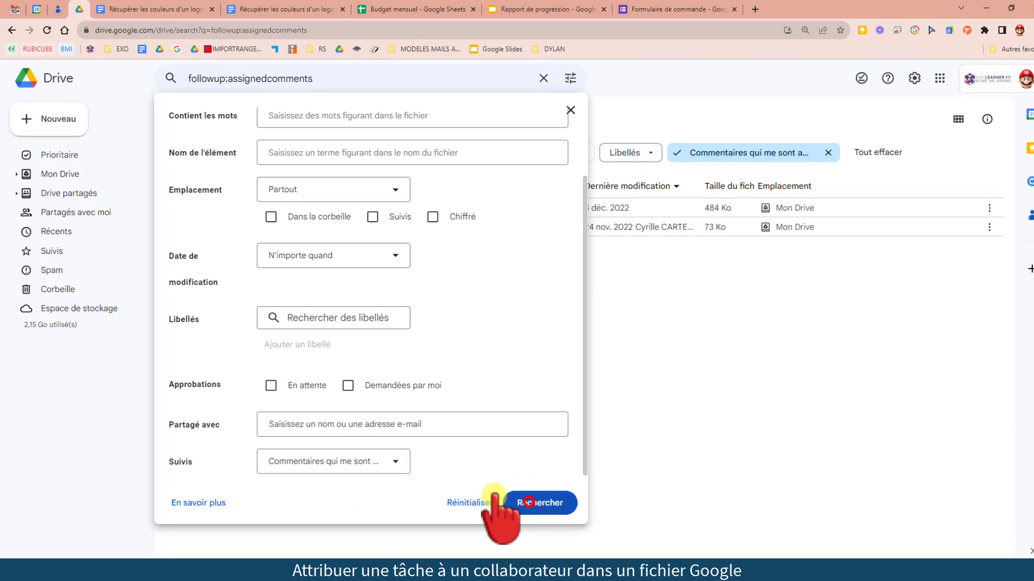
pyautogui.click(524, 496)
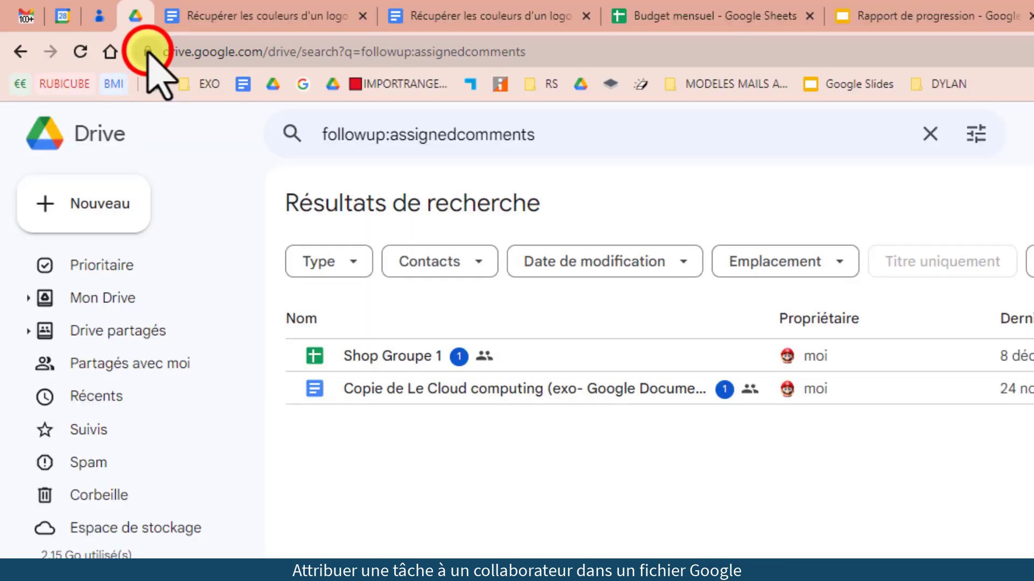
# Step: Bookmark the assigned-comments search in the browser as "Mes tâches drive" and open that bookmark in a new tab
pyautogui.moveTo(148, 52); pyautogui.dragTo(460, 85)
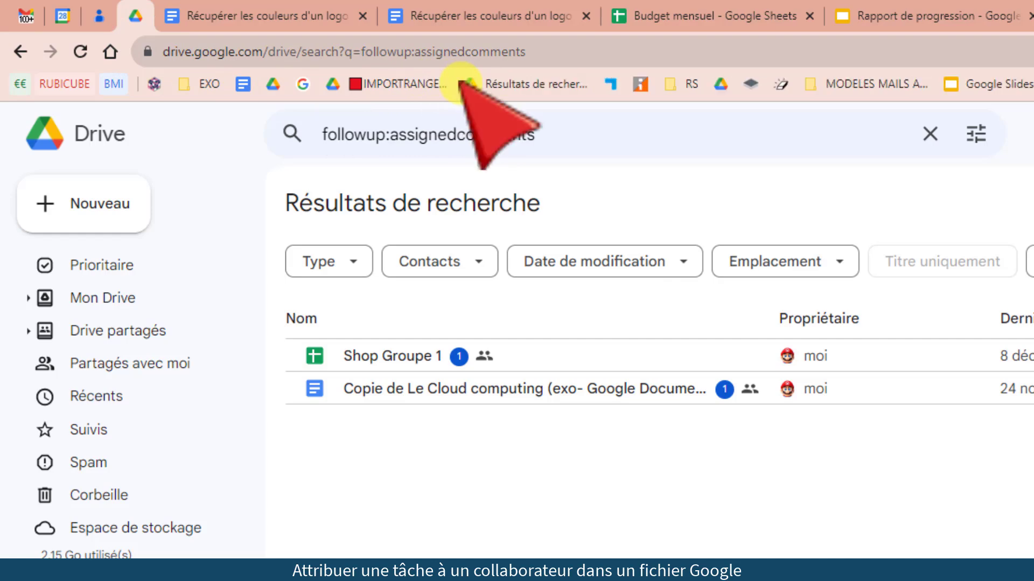
pyautogui.rightClick(526, 88)
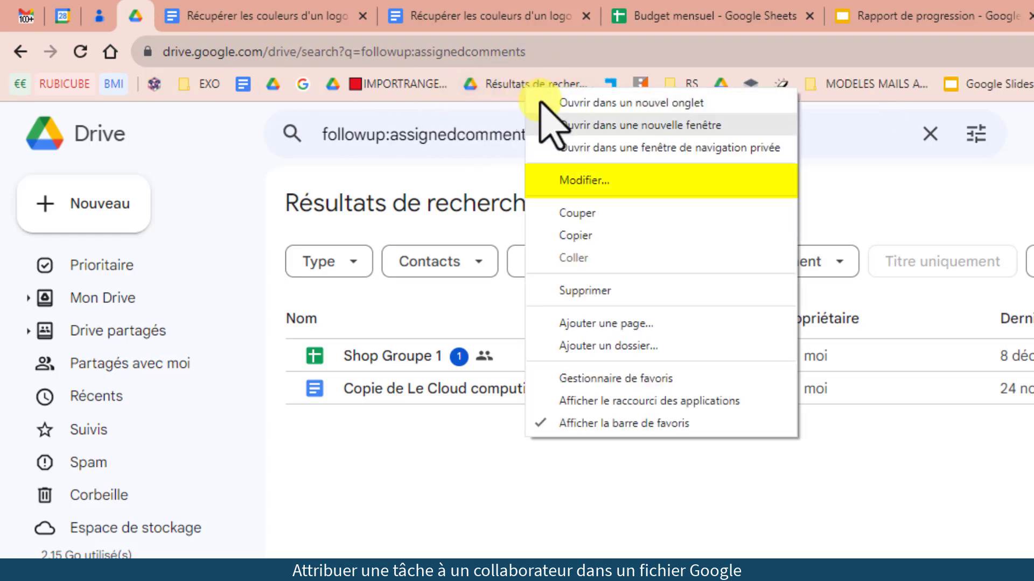
pyautogui.click(635, 179)
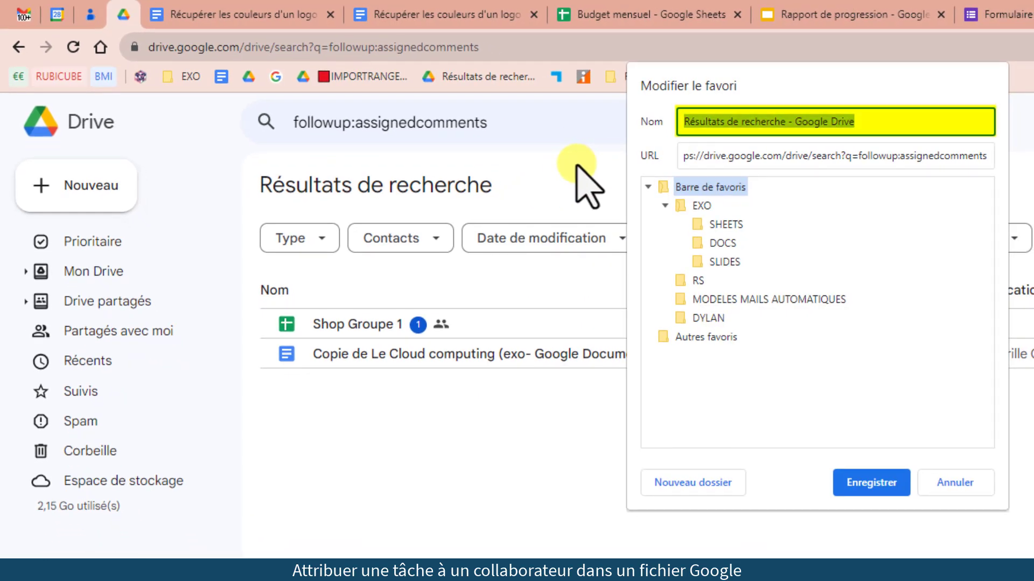
pyautogui.write('Mes tâches drive')
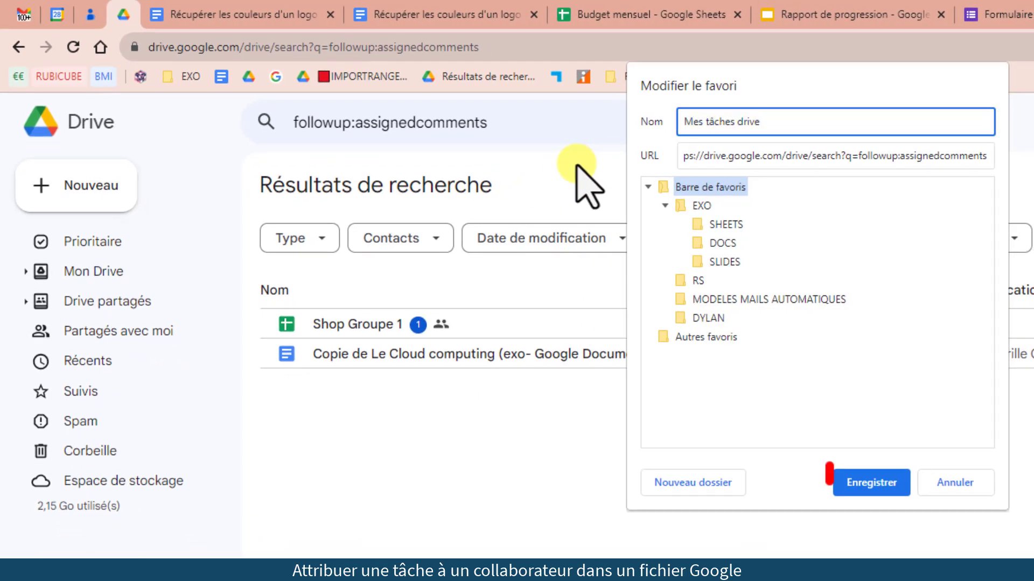
pyautogui.click(864, 487)
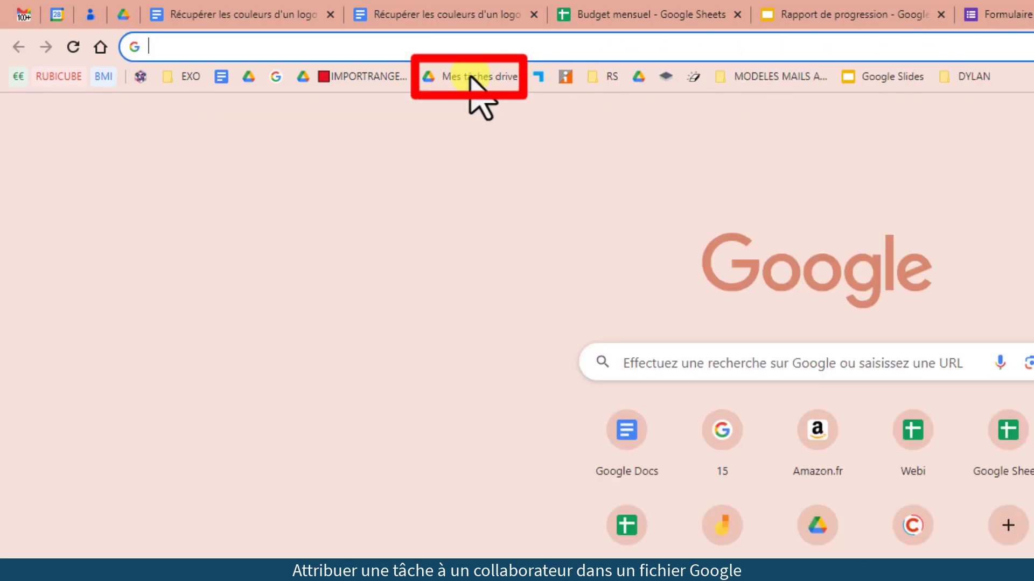
pyautogui.click(470, 77)
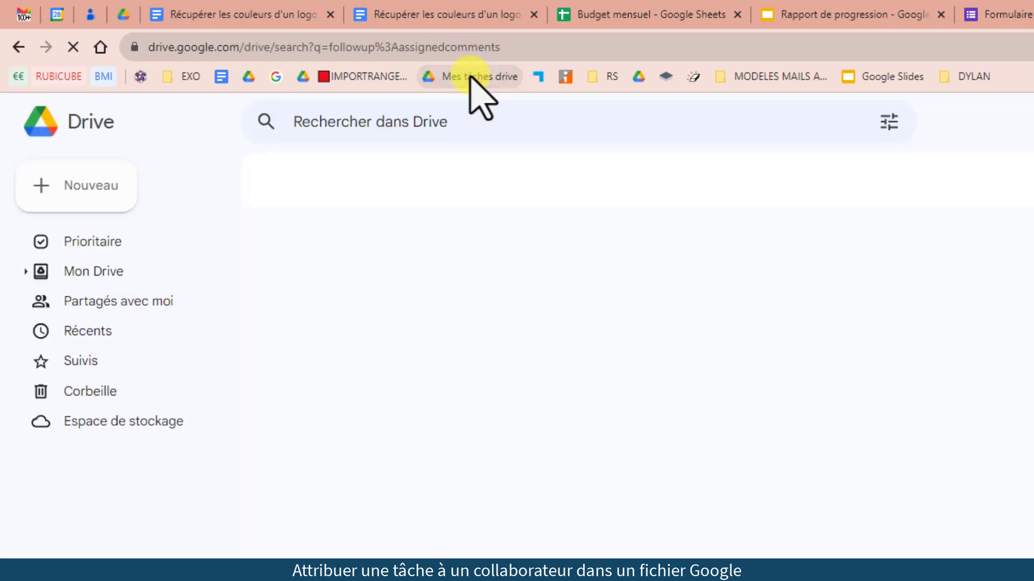